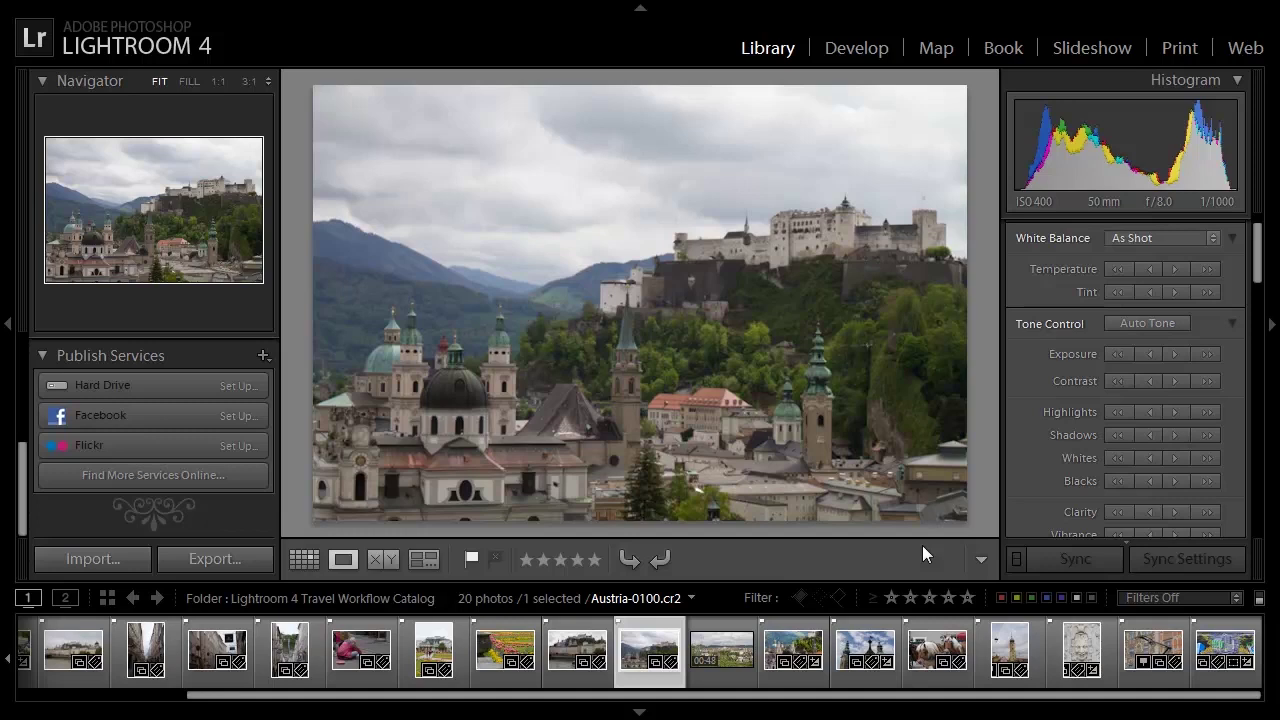
# Show the MVI_2394.mov video clip in the Loupe view, ready to play from 00:00.
pyautogui.click(701, 674)
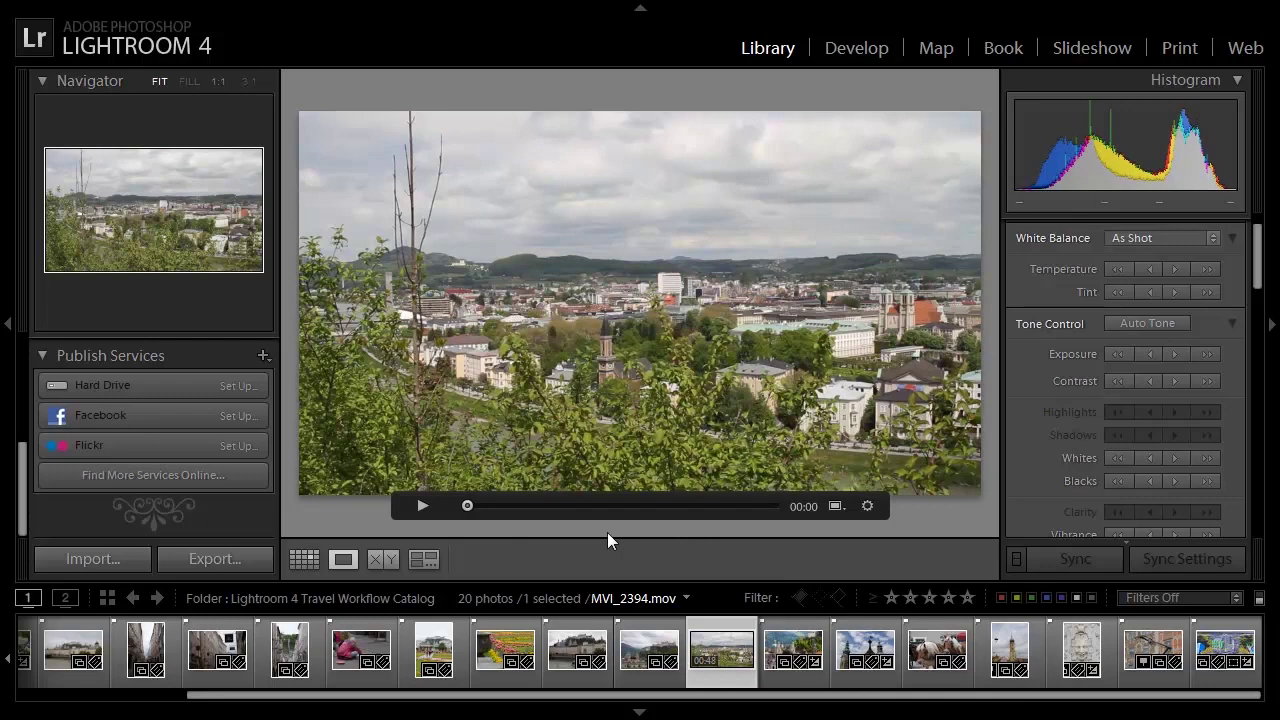
# Play the clip, pause it at about 00:15 on the river view, and show the trim timeline.
pyautogui.click(415, 506)
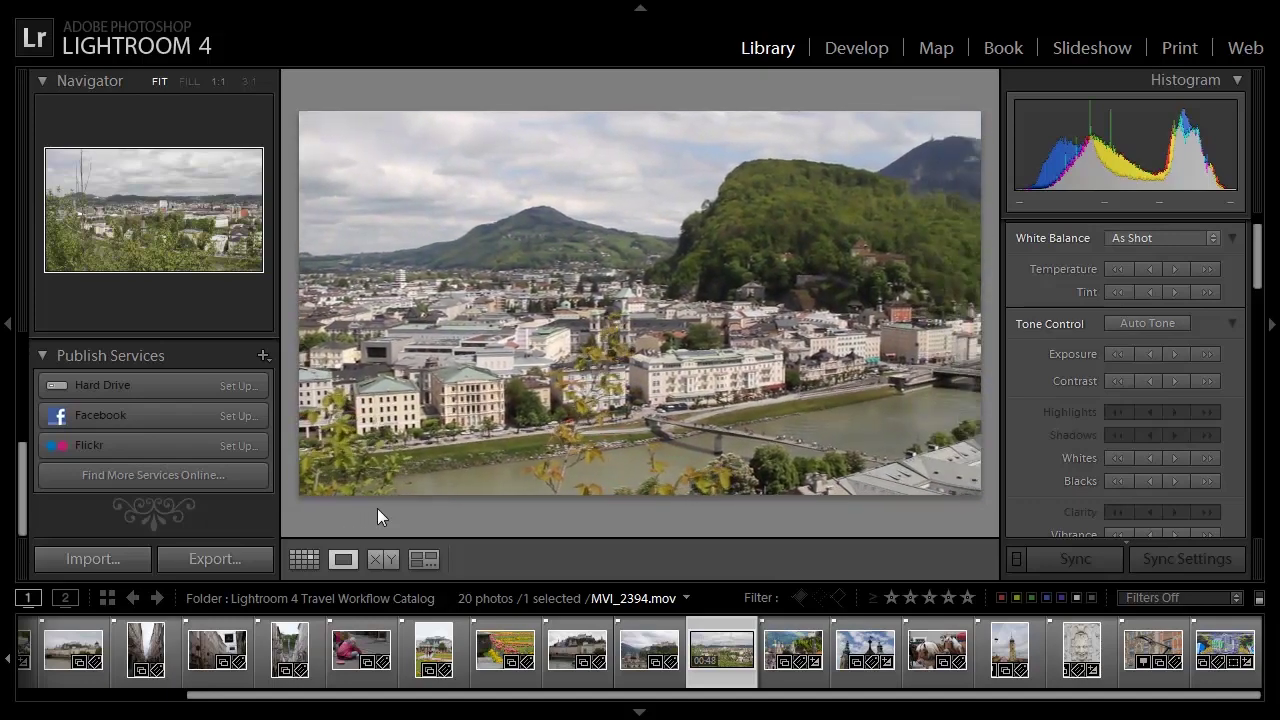
pyautogui.moveTo(429, 507)
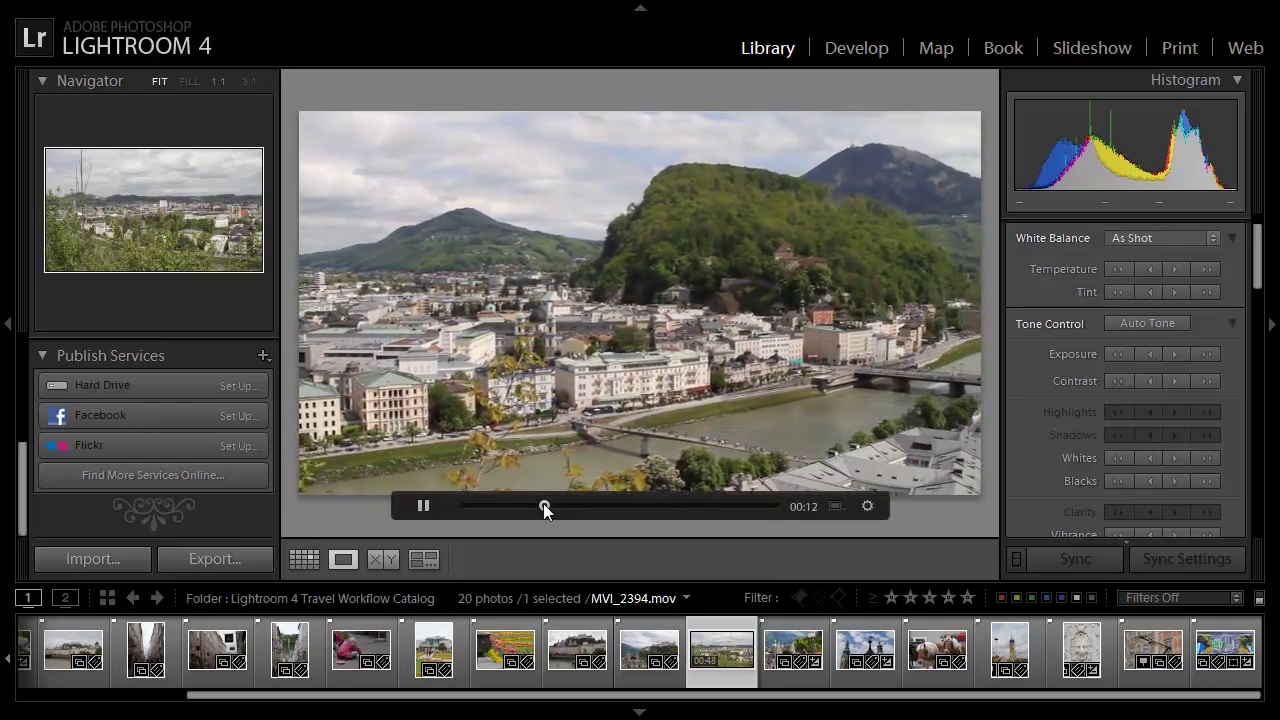
pyautogui.moveTo(568, 504)
pyautogui.mouseDown()
pyautogui.moveTo(652, 506)
pyautogui.moveTo(554, 504)
pyautogui.mouseUp()
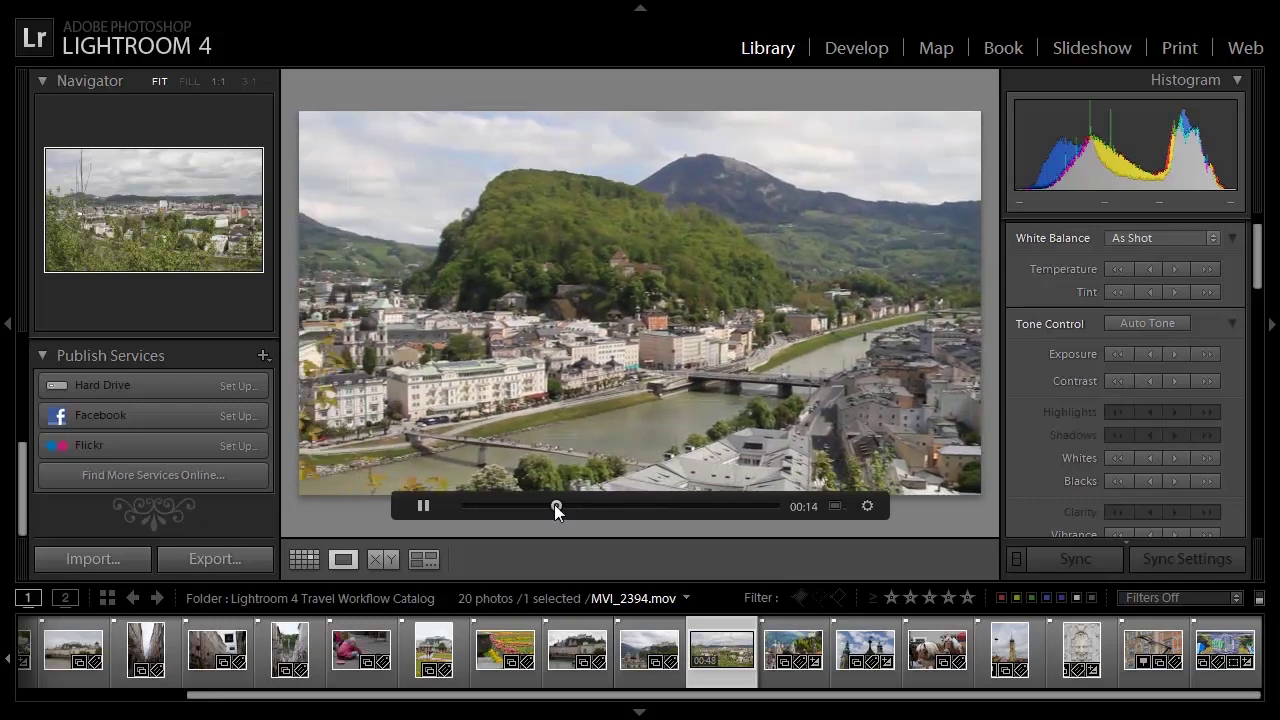
pyautogui.press('space')
pyautogui.press('space')
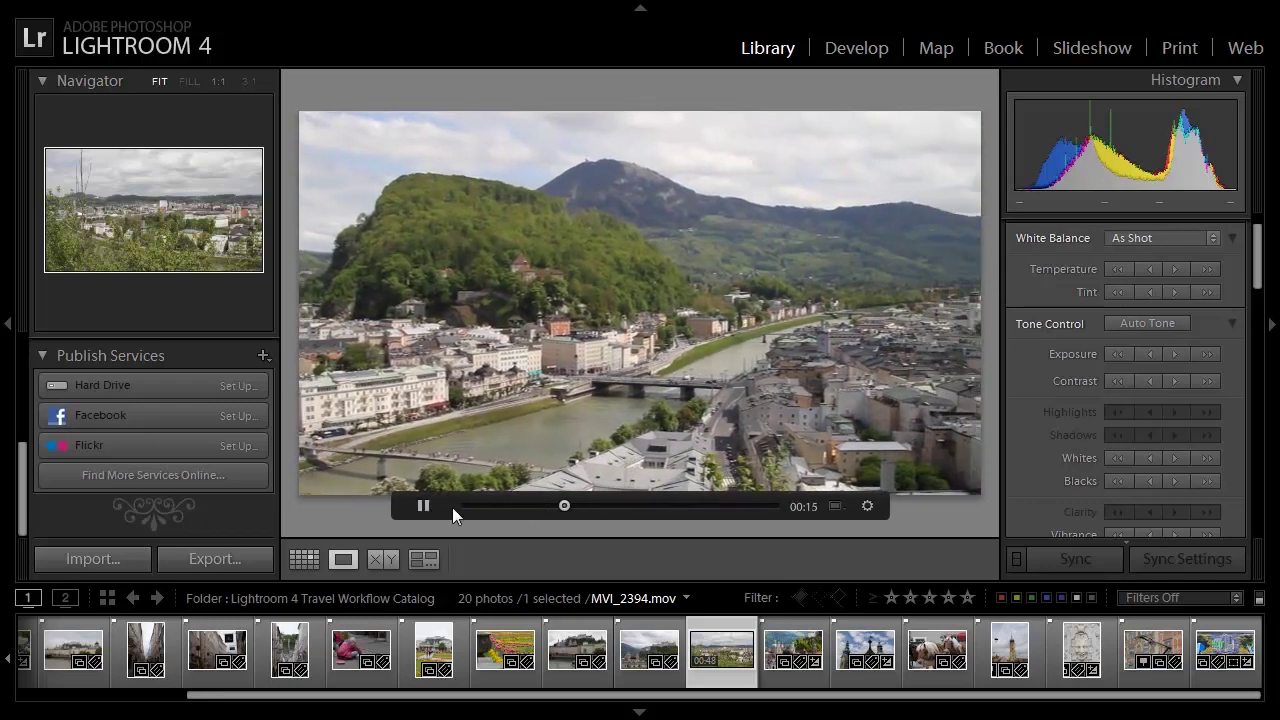
pyautogui.click(424, 506)
pyautogui.moveTo(566, 506); pyautogui.dragTo(565, 507)
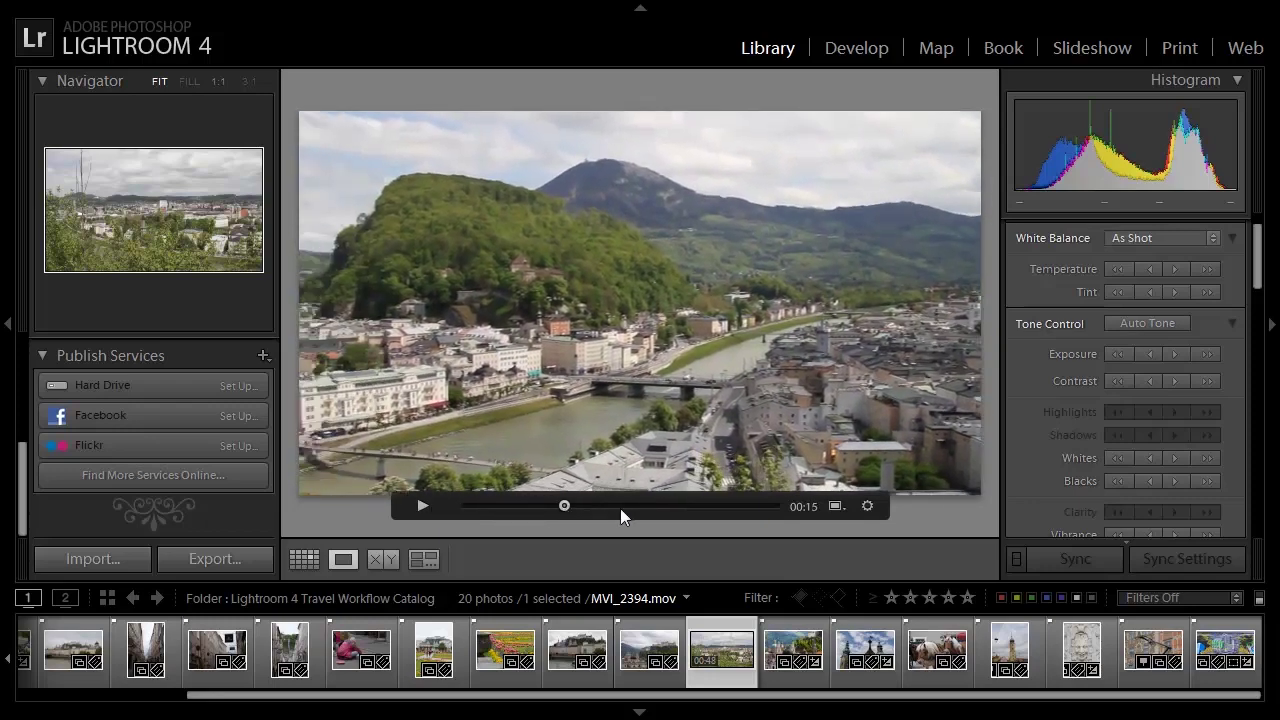
pyautogui.click(866, 506)
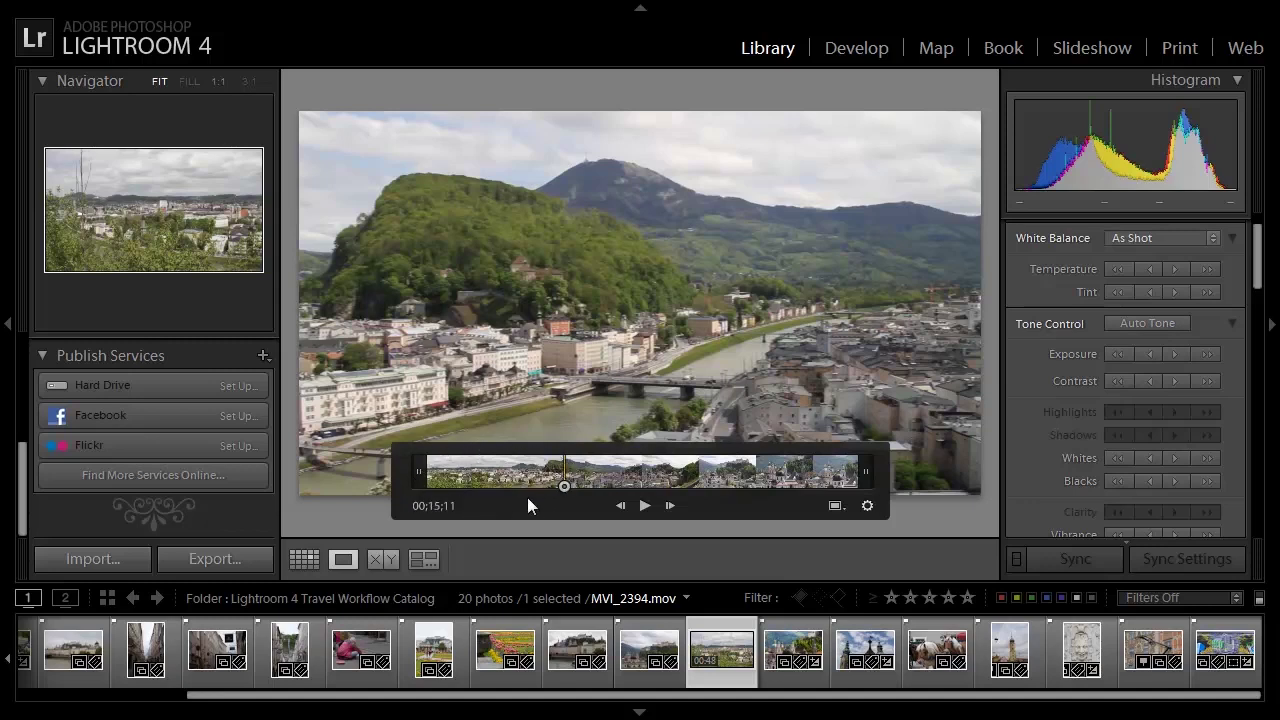
# Trim the clip to start at 00;15;11 and end at 00;39;15.
pyautogui.moveTo(419, 480); pyautogui.dragTo(557, 476)
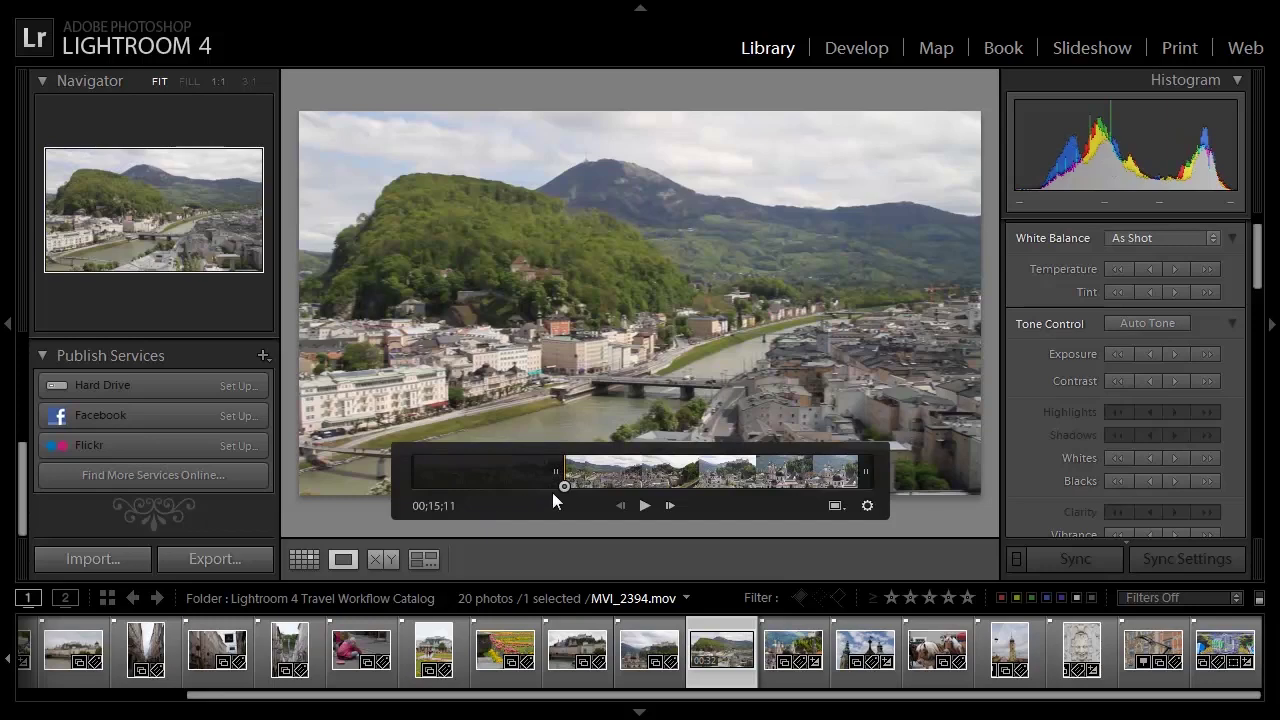
pyautogui.moveTo(566, 486); pyautogui.dragTo(779, 487)
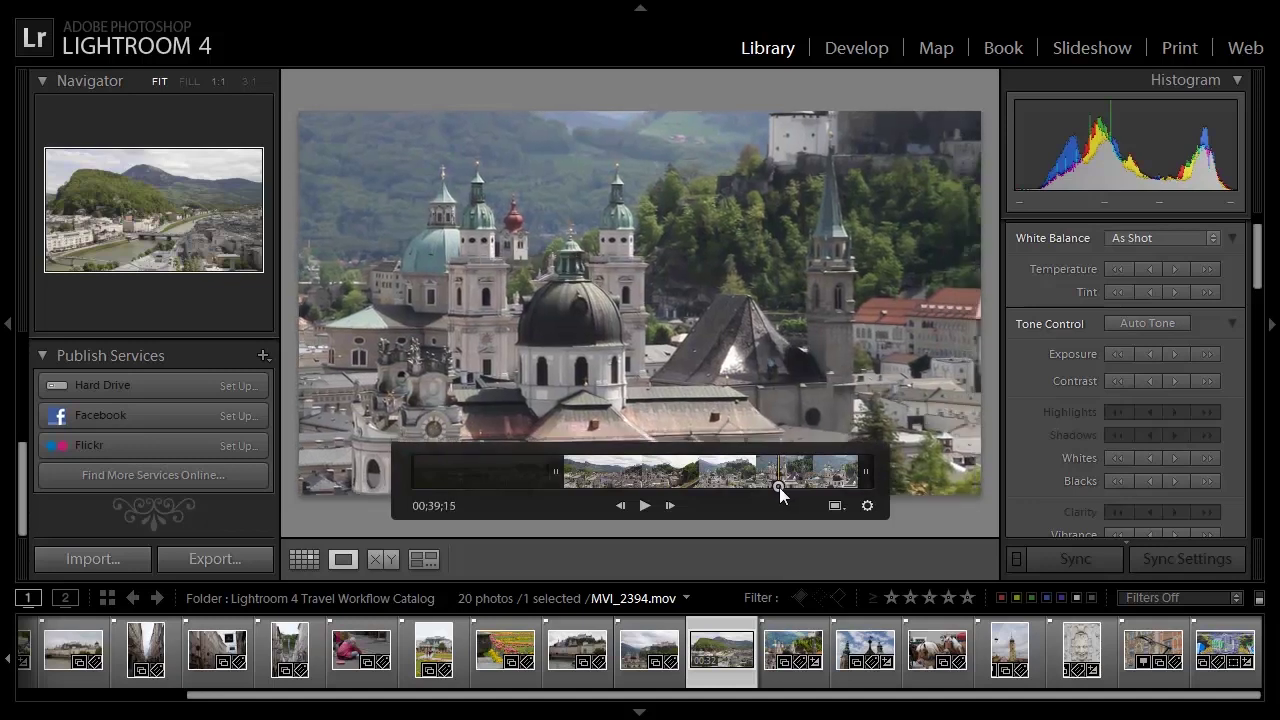
pyautogui.moveTo(867, 476); pyautogui.dragTo(787, 476)
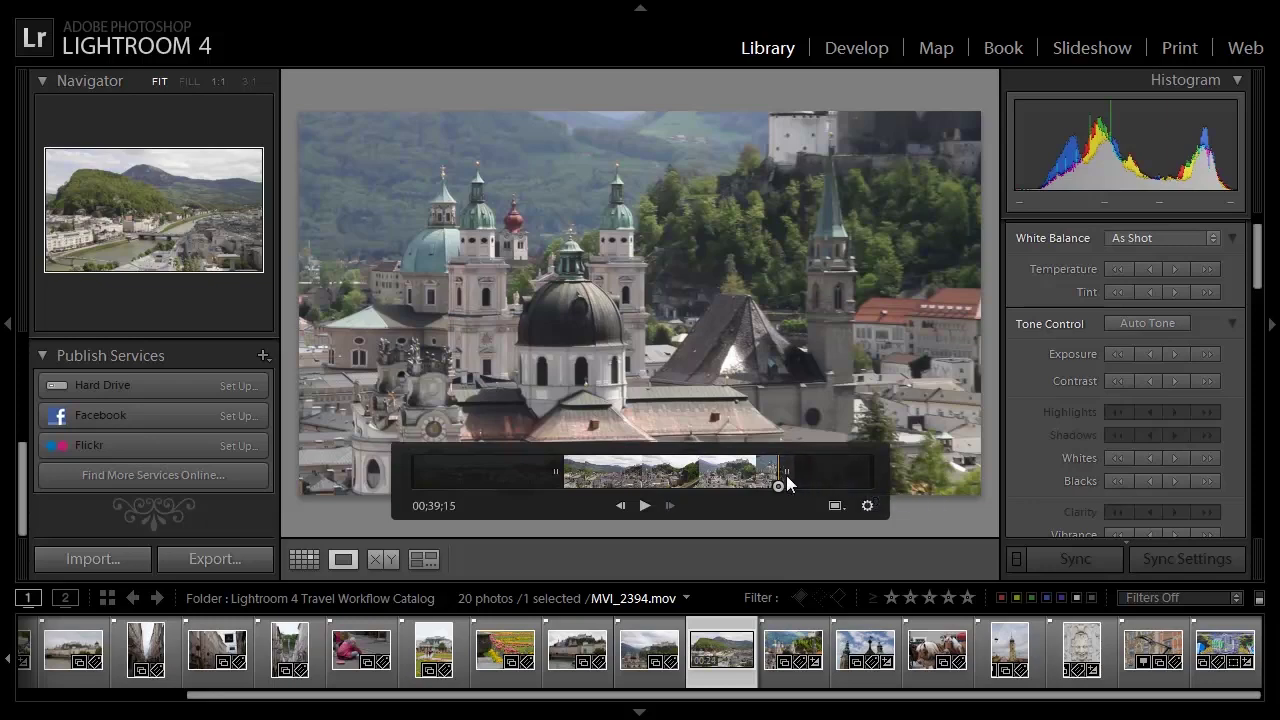
pyautogui.moveTo(777, 486); pyautogui.dragTo(563, 490)
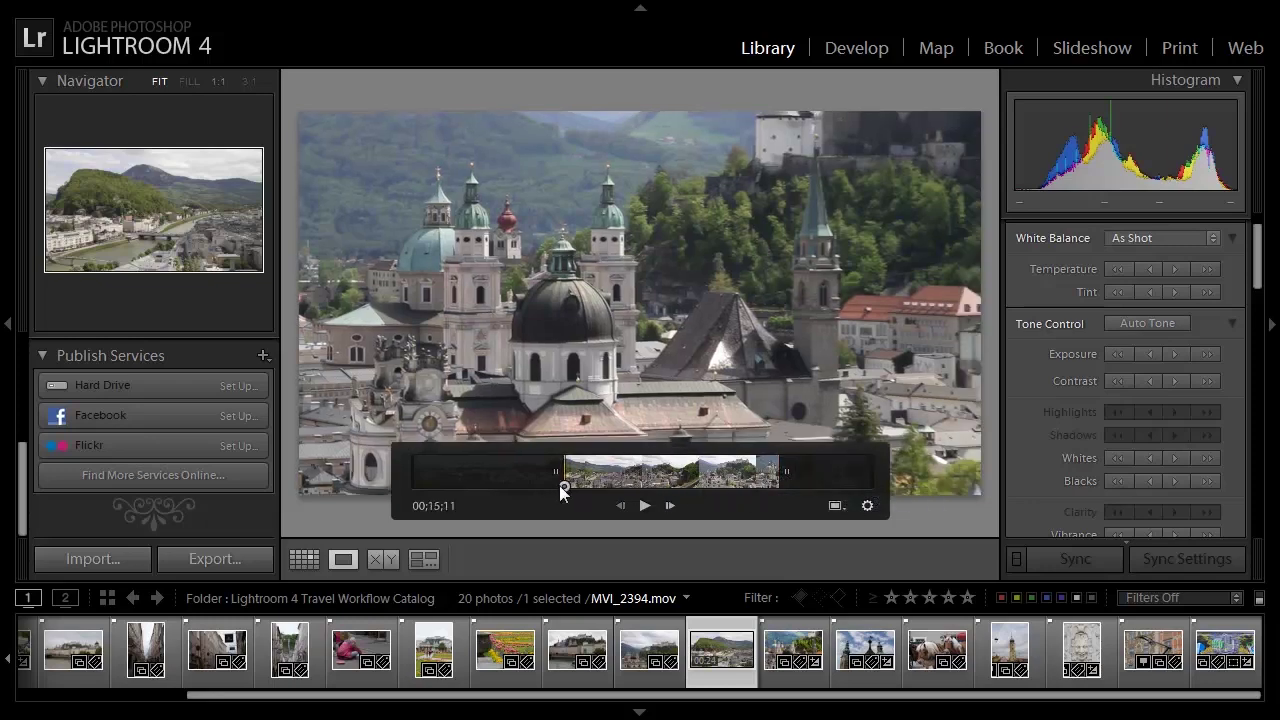
# Preview the trimmed clip, stopping at 00;22;28 on the castle view.
pyautogui.click(645, 506)
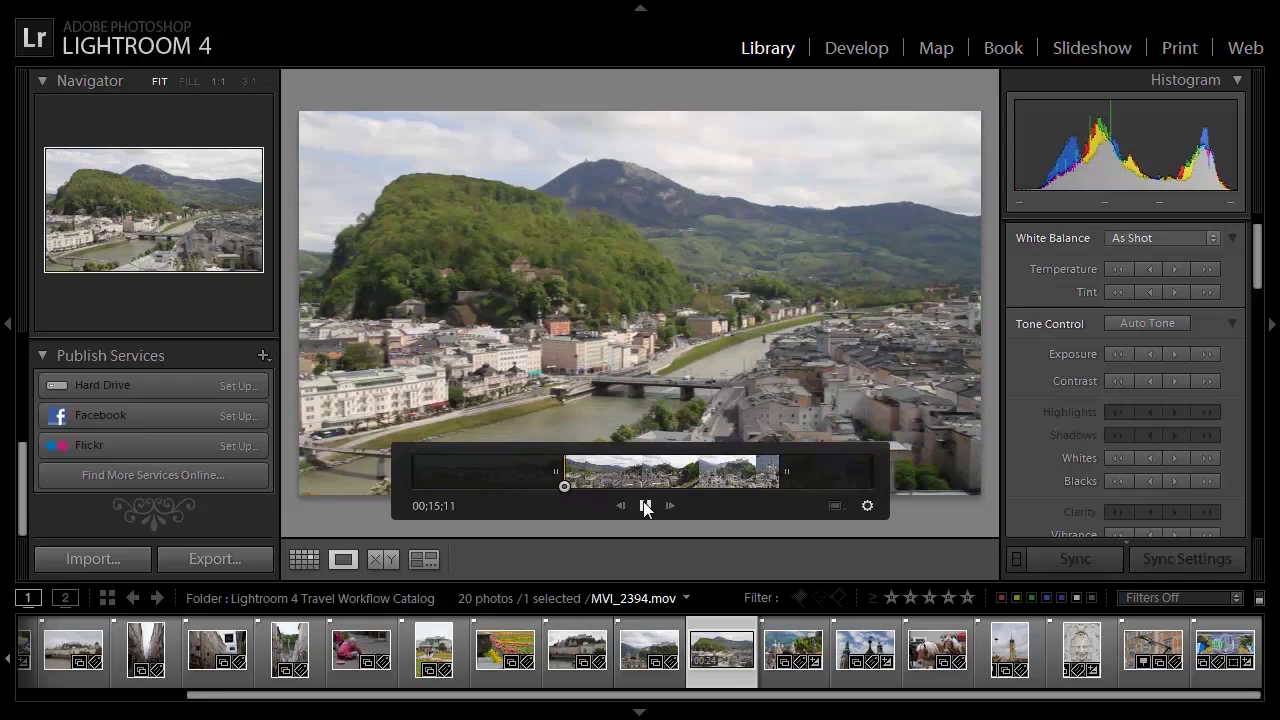
pyautogui.click(645, 506)
pyautogui.click(644, 506)
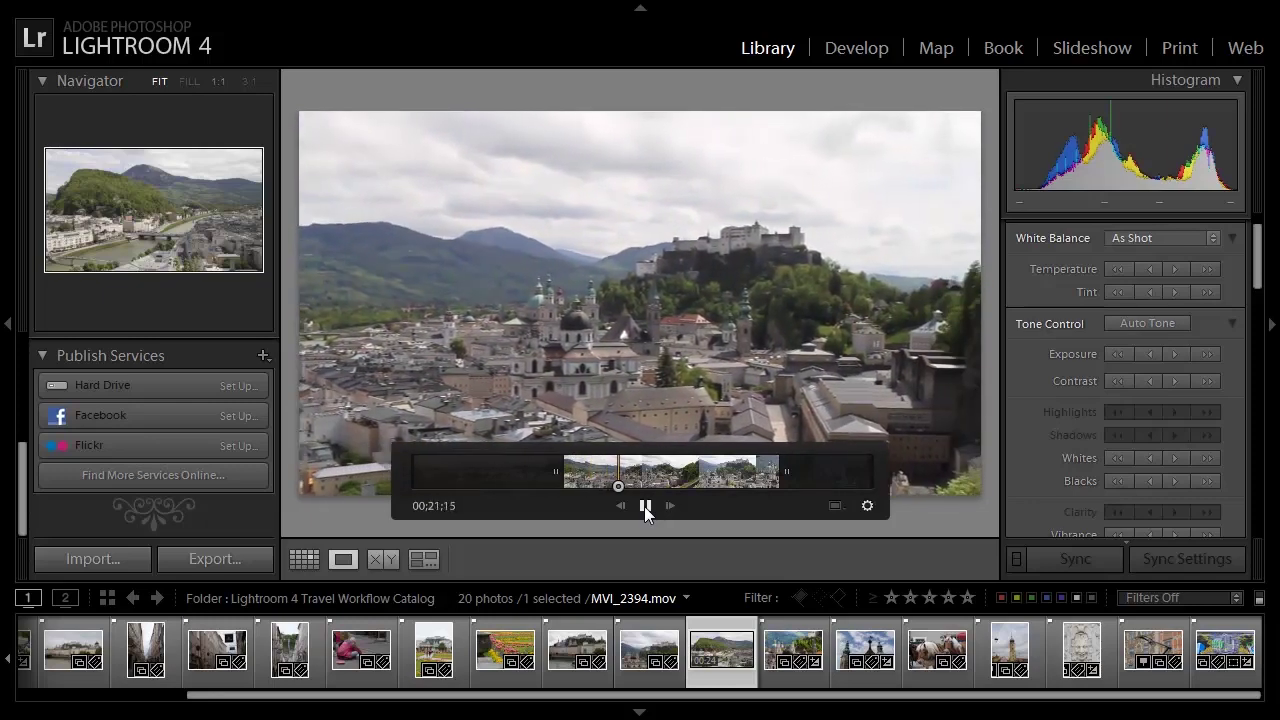
pyautogui.click(644, 506)
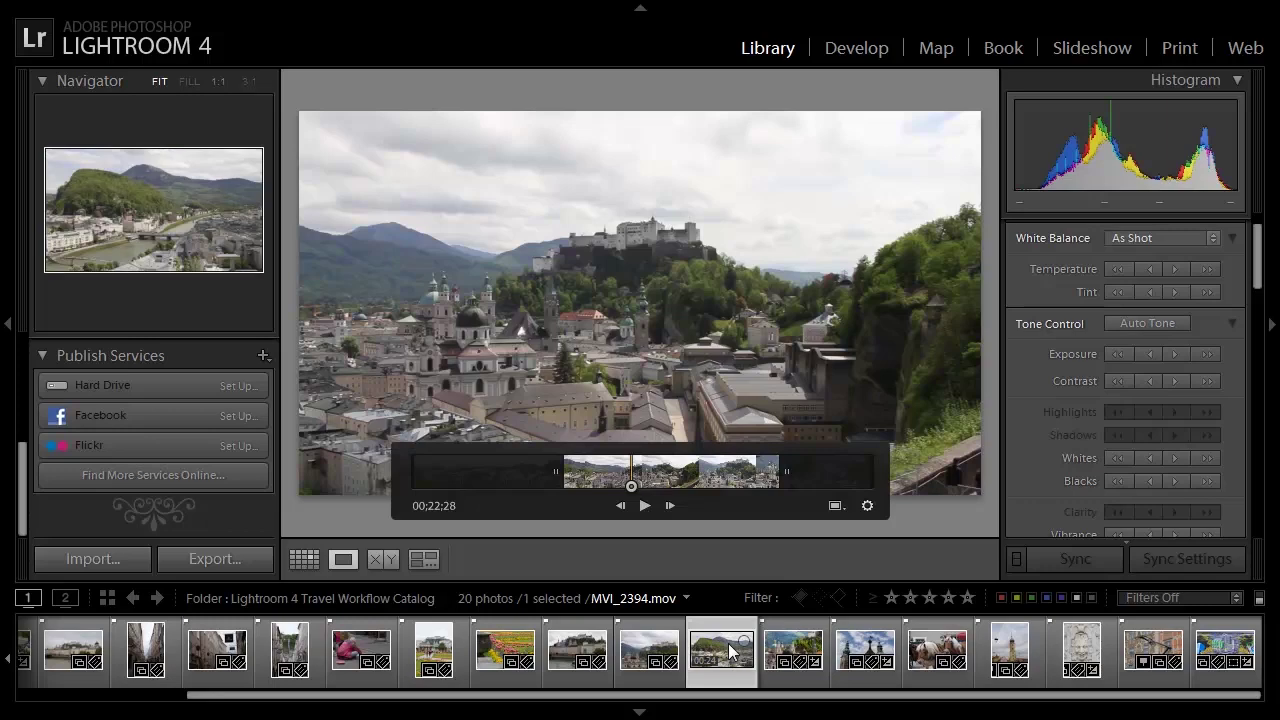
# Set the clip's poster frame to the castle-and-cathedral view at 00;34;20.
pyautogui.moveTo(628, 488); pyautogui.dragTo(738, 481)
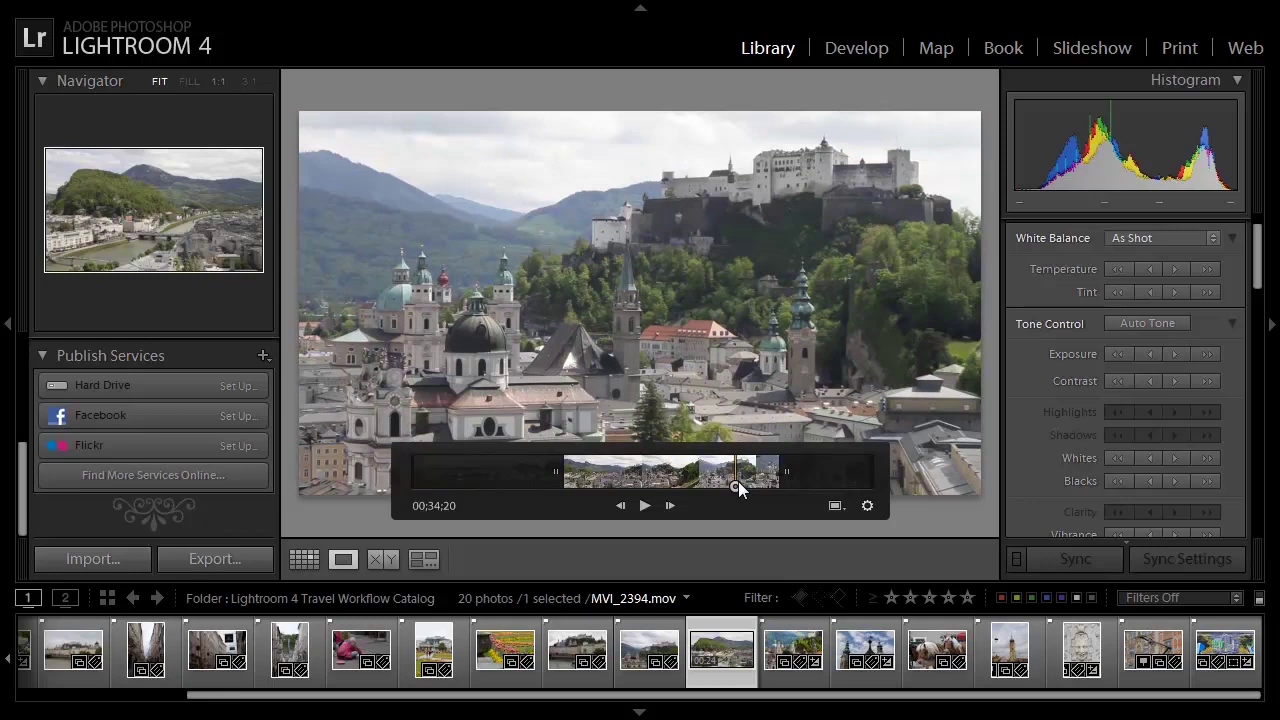
pyautogui.click(837, 506)
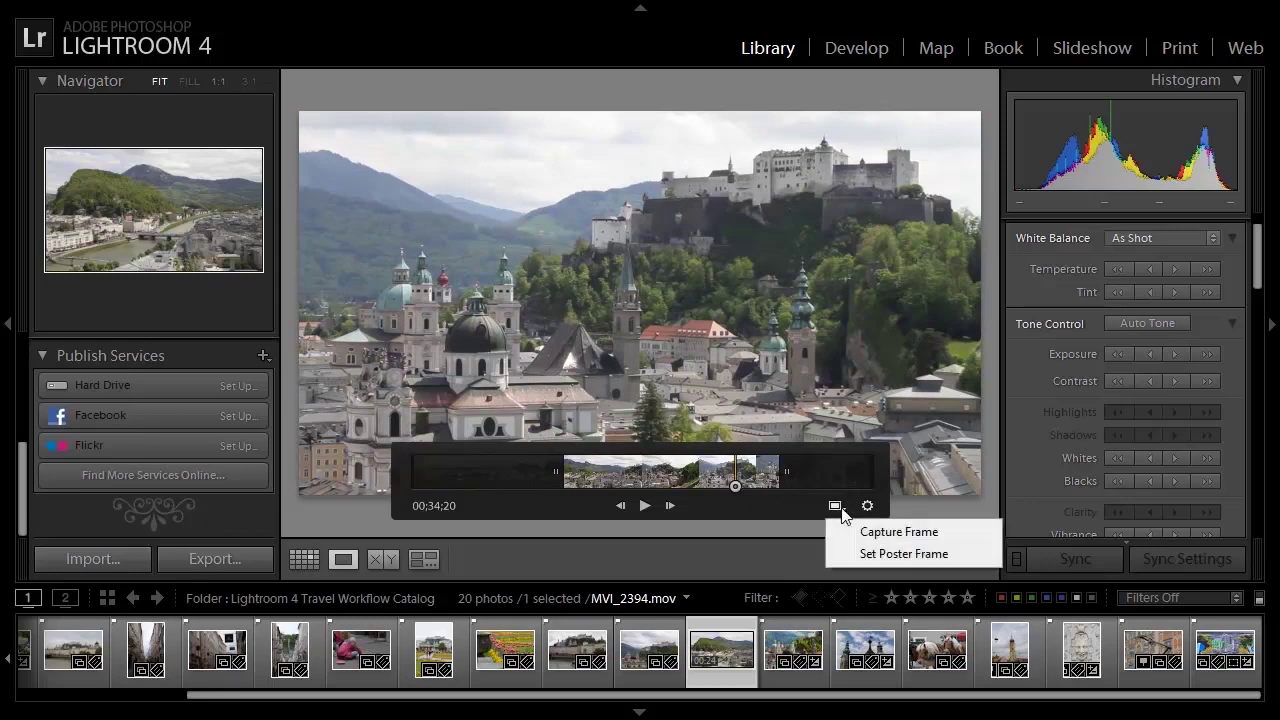
pyautogui.click(884, 555)
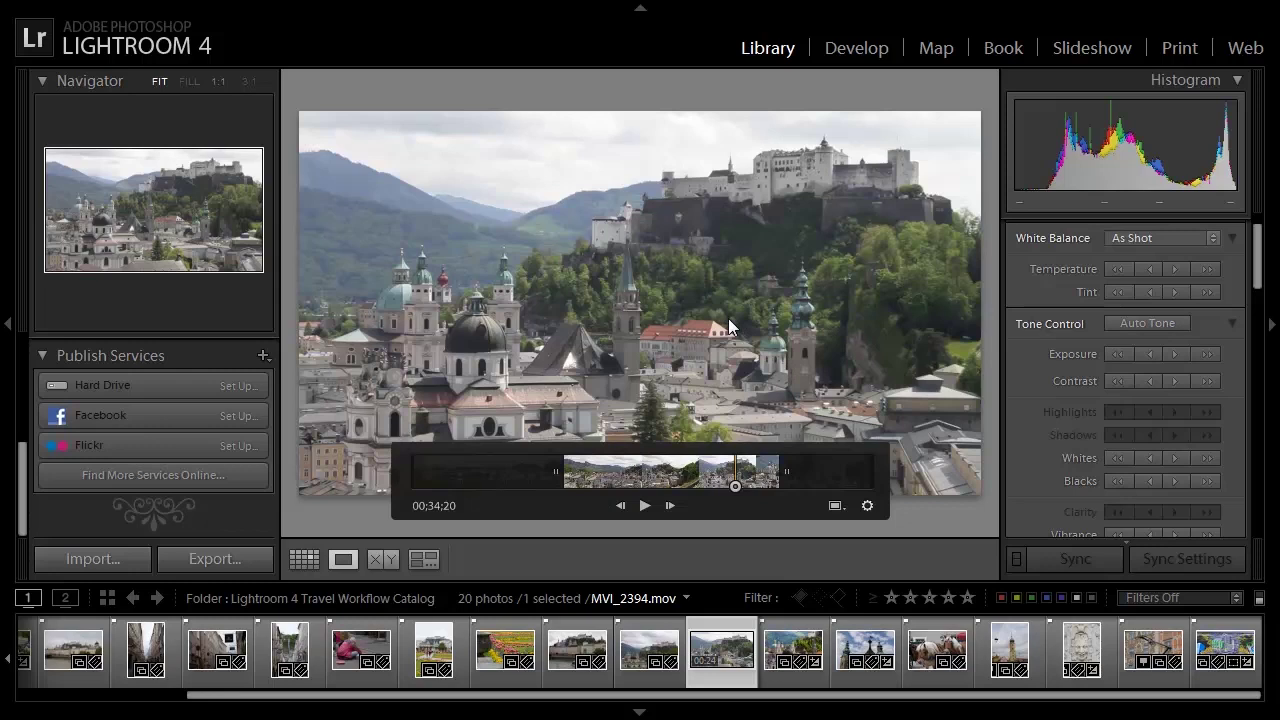
# In Quick Develop, raise Contrast once, lower Exposure once, and raise Temperature twice.
pyautogui.scroll(1, 1255, 255)
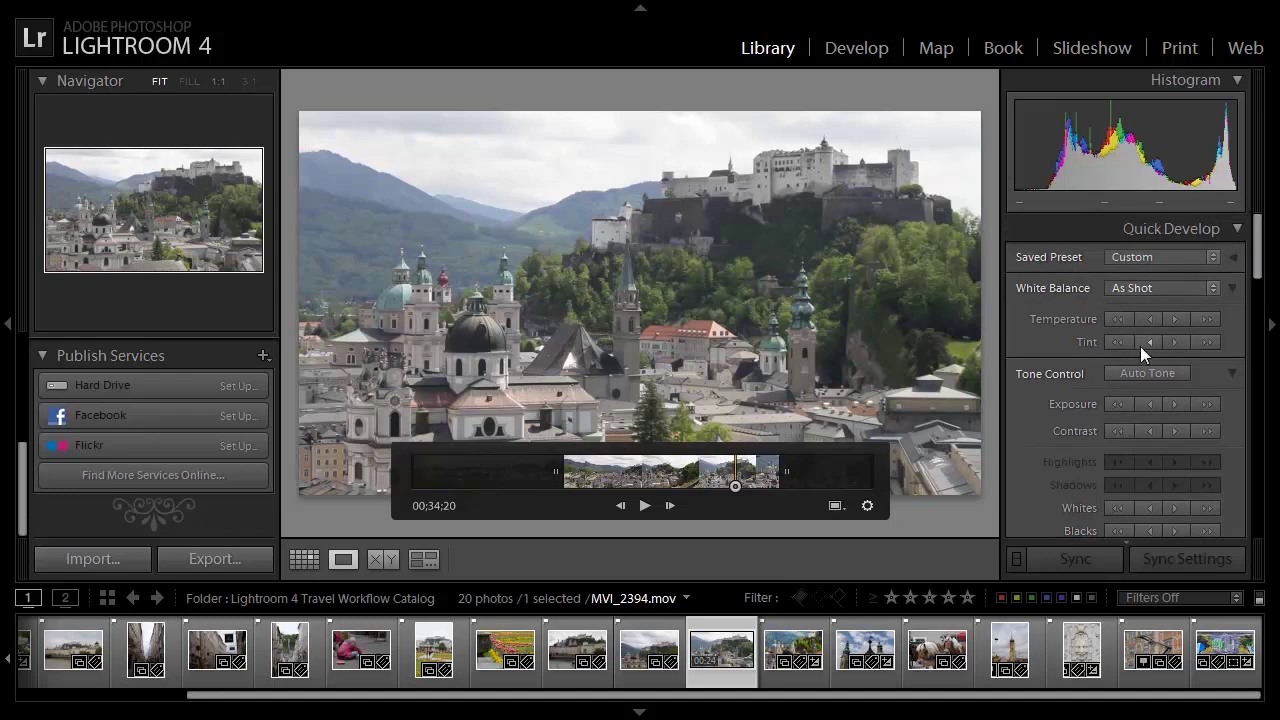
pyautogui.click(1177, 431)
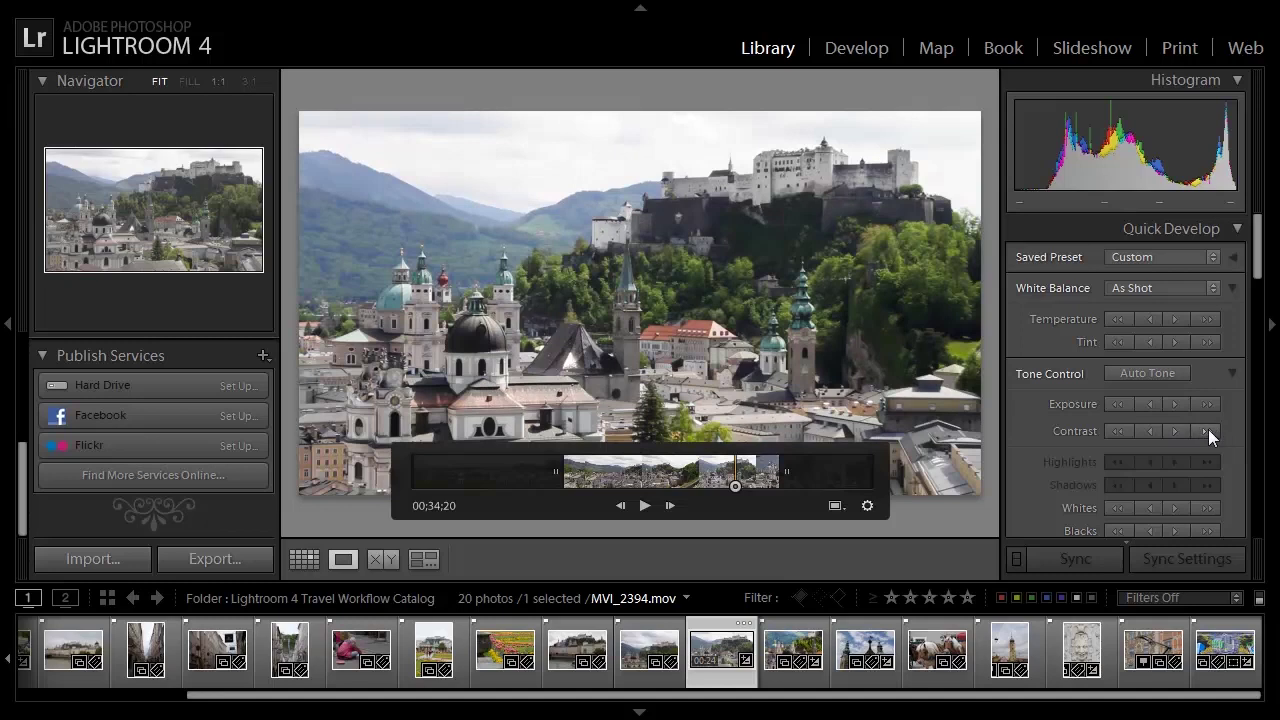
pyautogui.click(1146, 401)
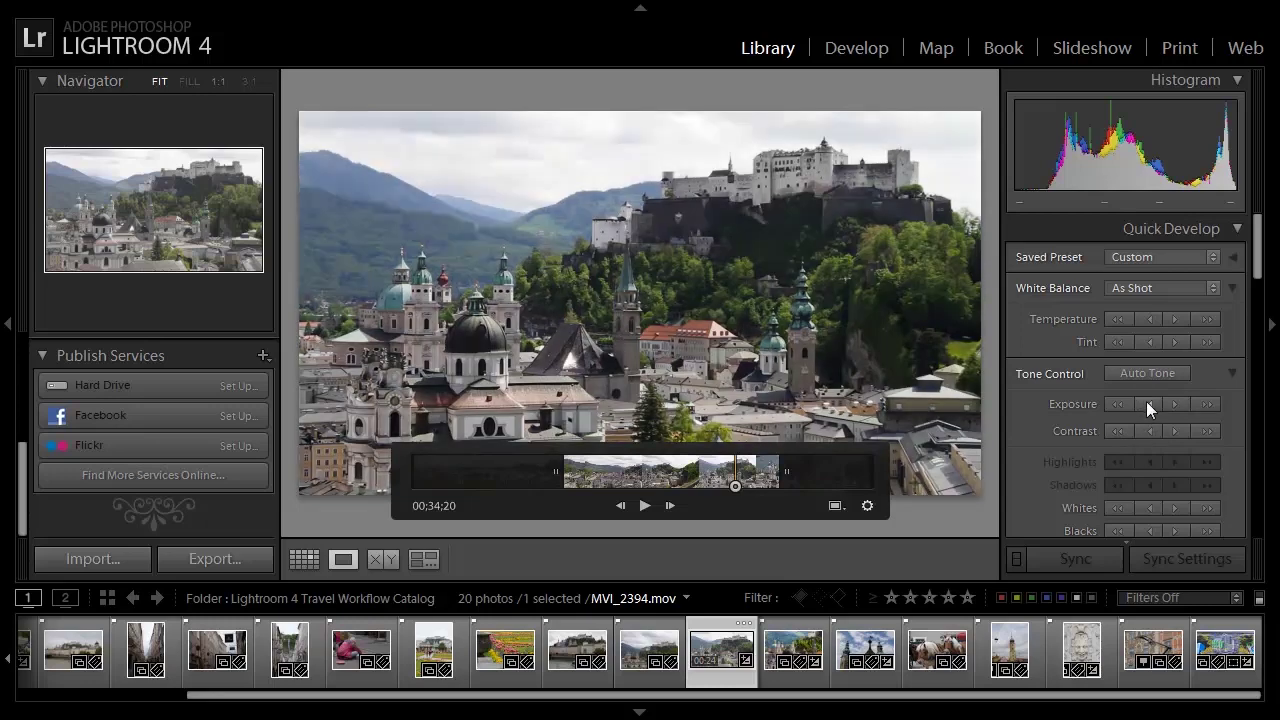
pyautogui.click(1176, 319)
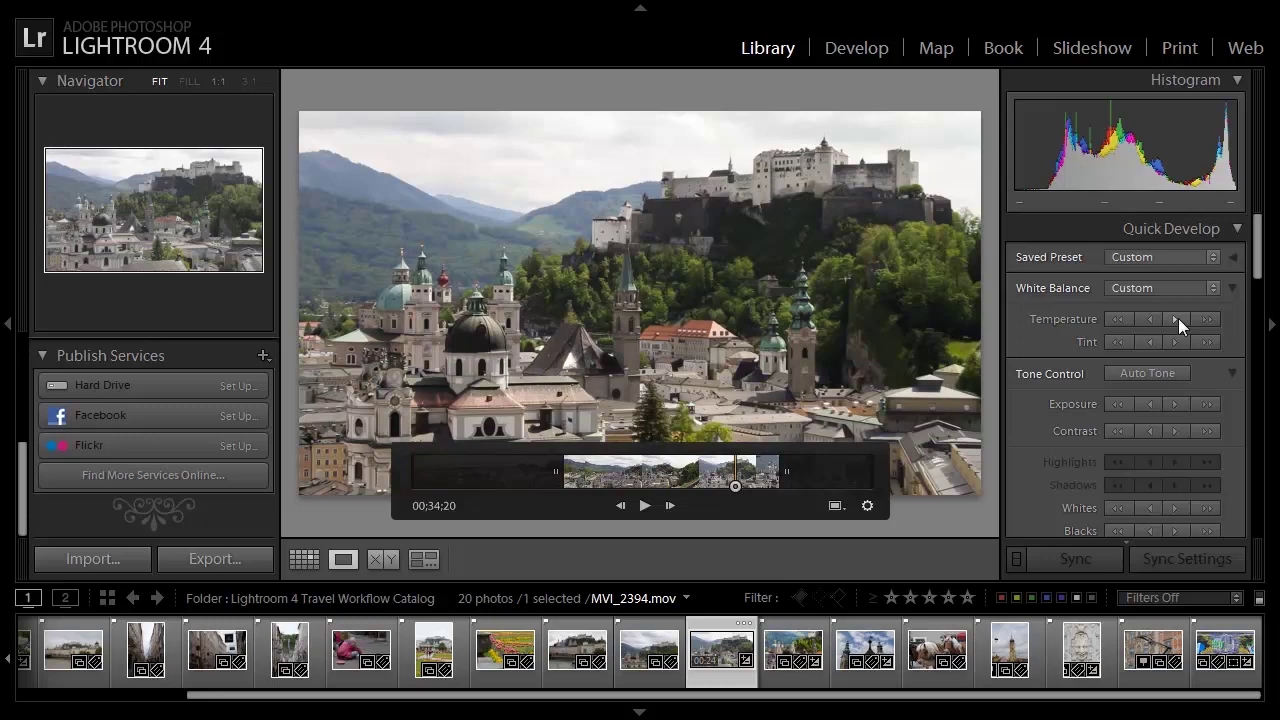
pyautogui.click(1178, 319)
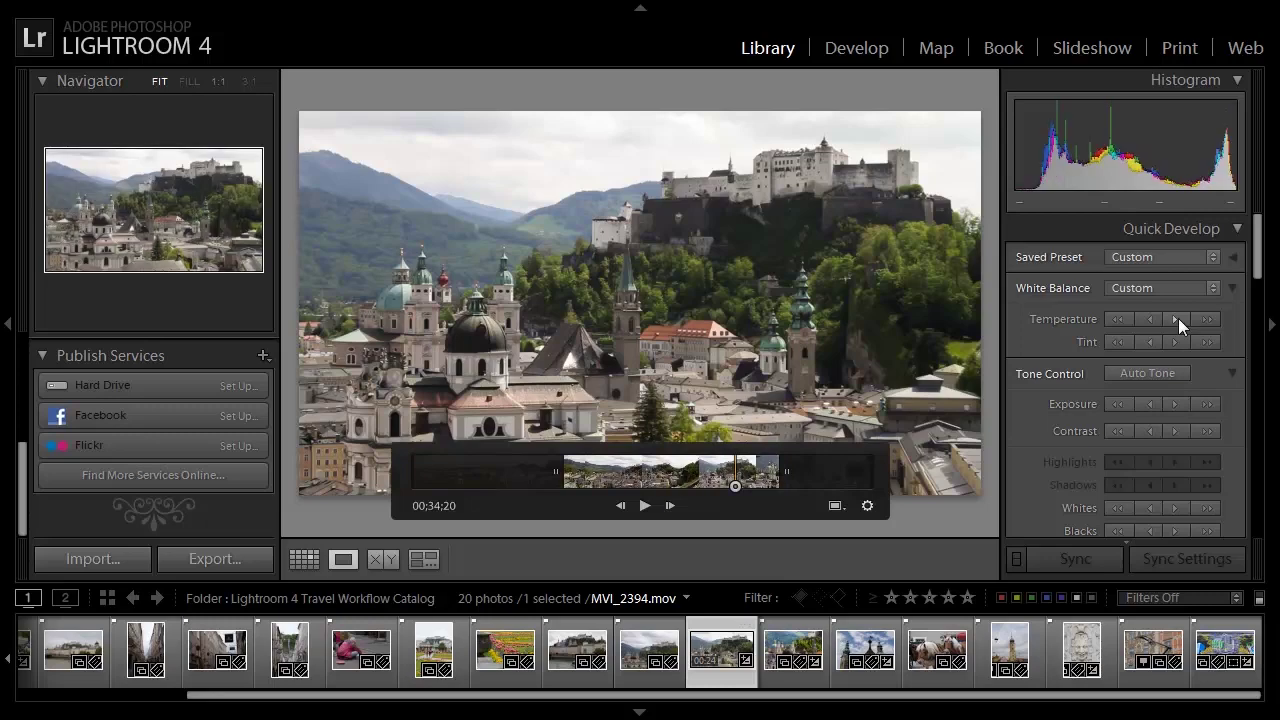
pyautogui.click(1214, 258)
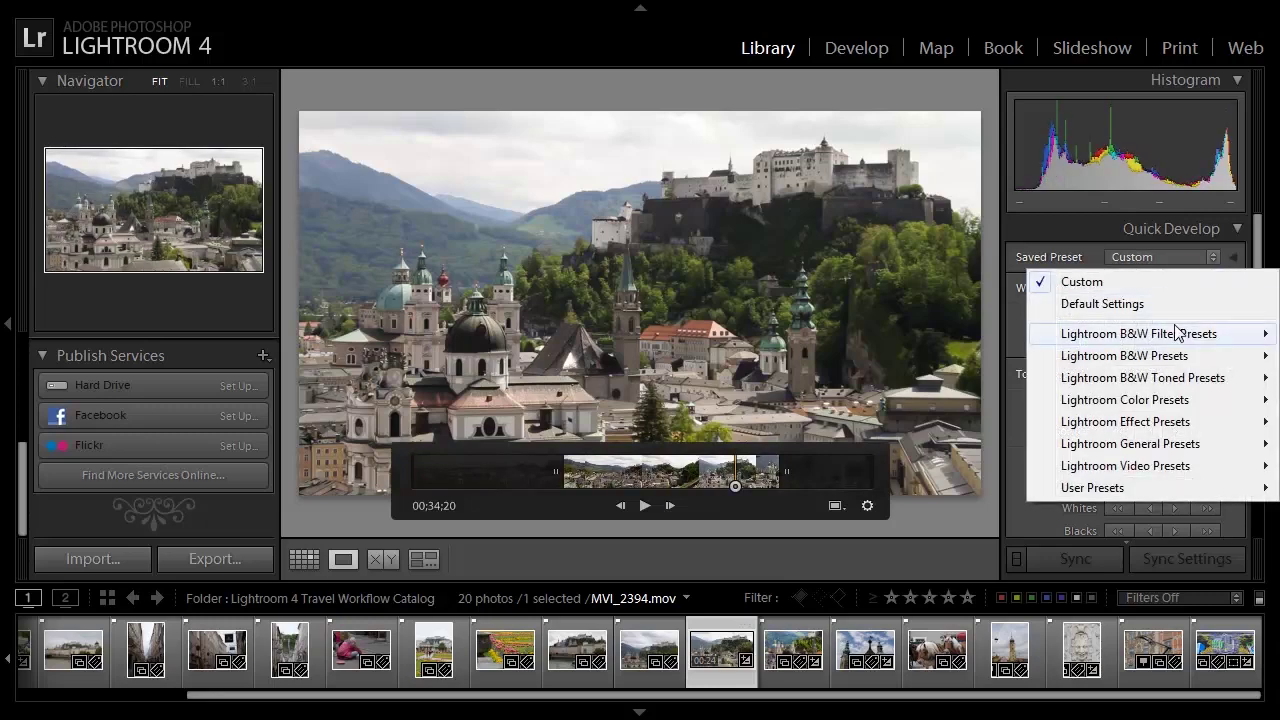
# Dismiss the Saved Preset list without applying a preset, keeping the Custom settings.
pyautogui.moveTo(1160, 408)
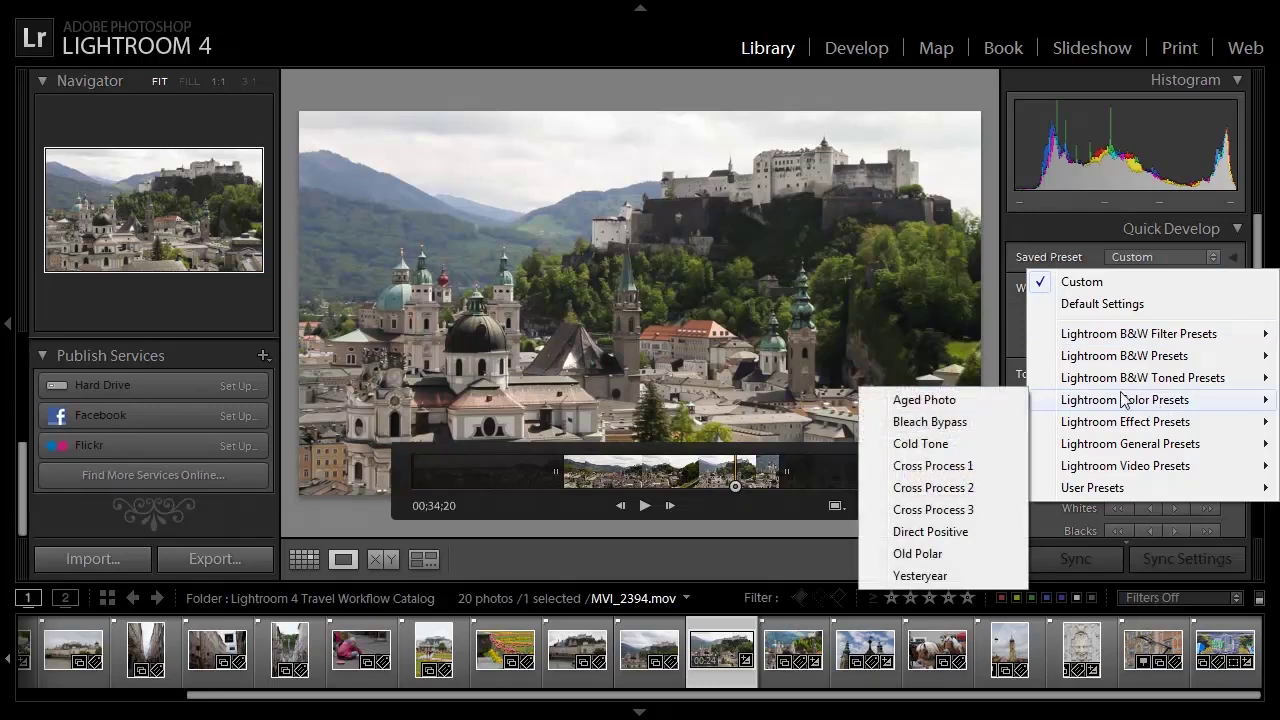
pyautogui.click(1000, 332)
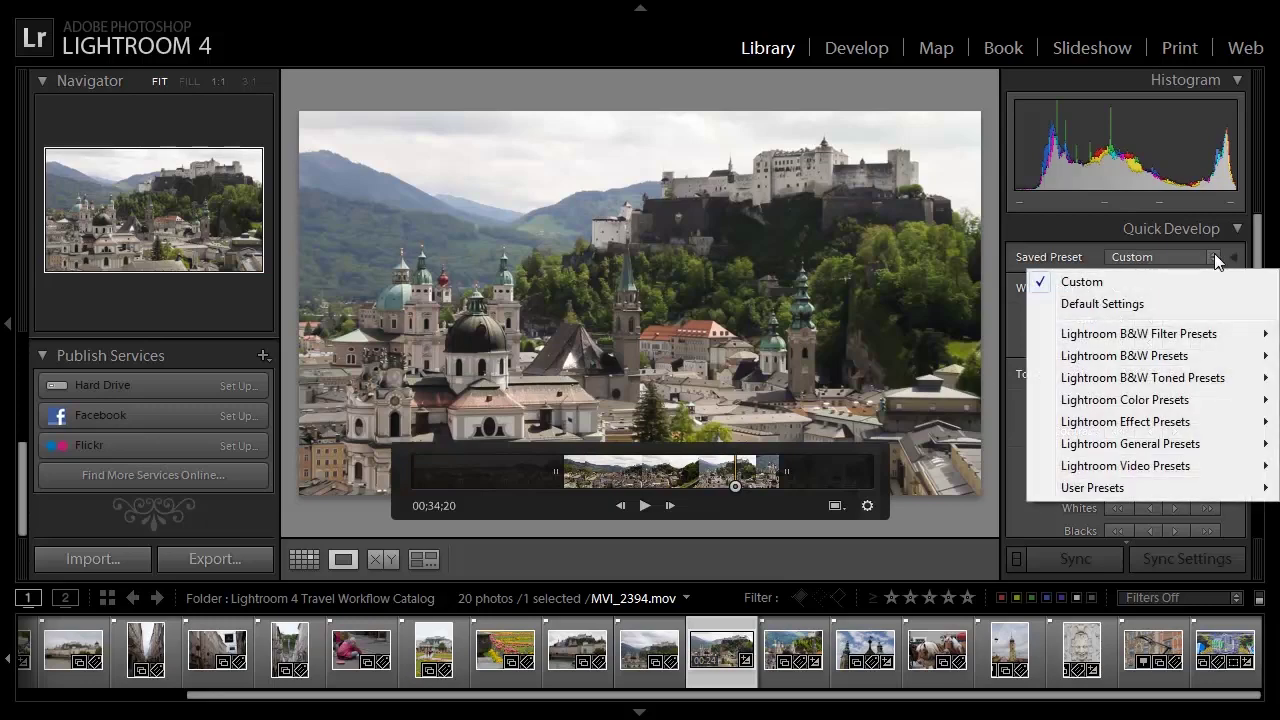
pyautogui.click(836, 507)
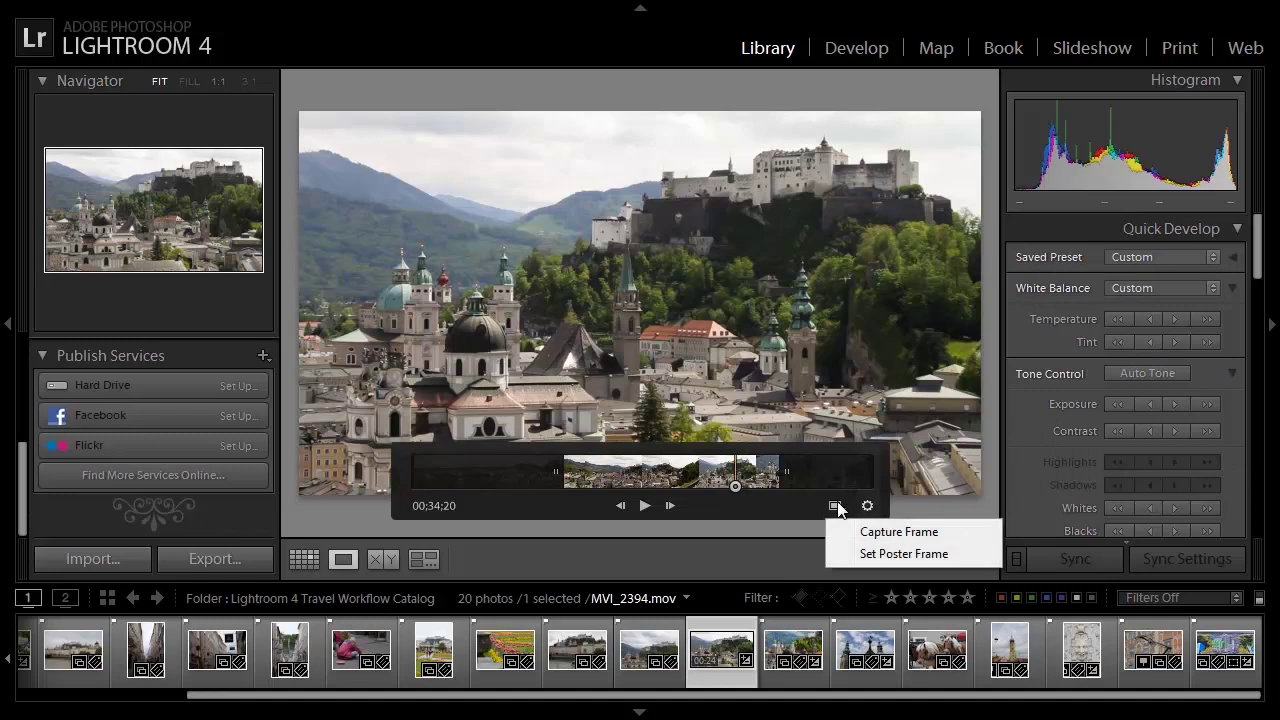
# Capture the current frame as MVI_2394.jpg, view the still, then return to MVI_2394.mov.
pyautogui.click(879, 531)
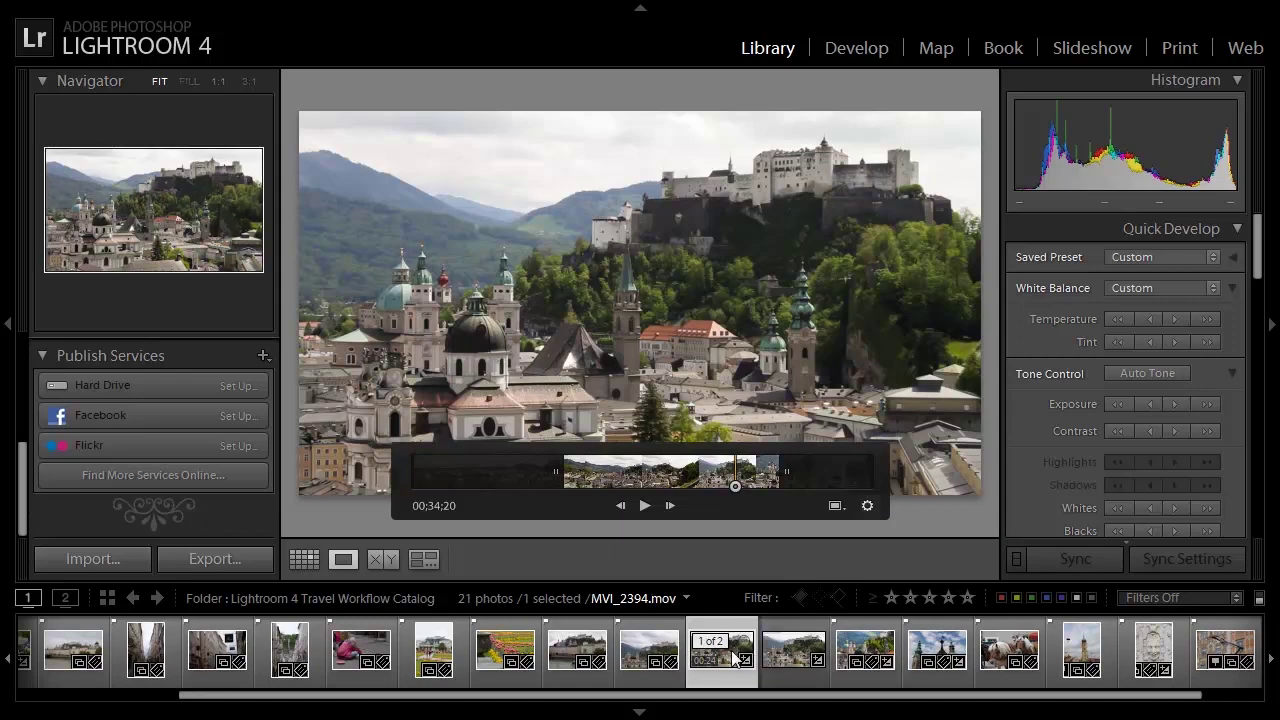
pyautogui.click(783, 660)
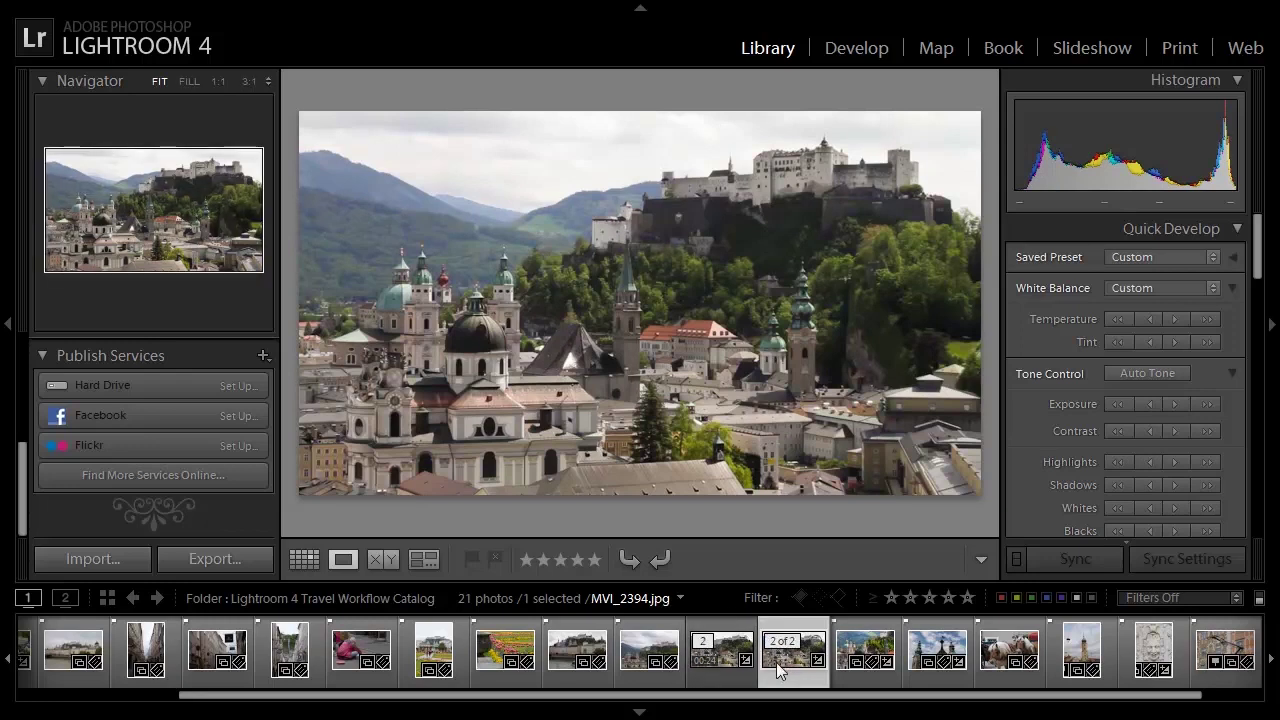
pyautogui.click(722, 658)
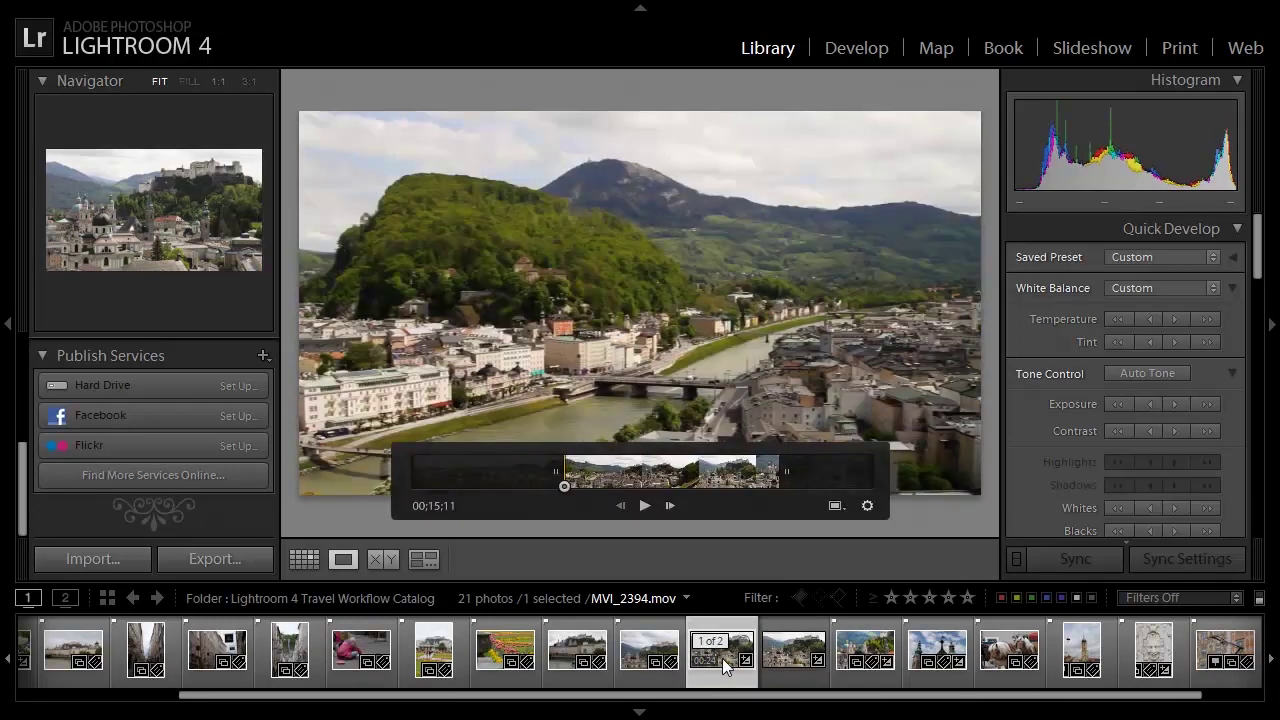
pyautogui.click(645, 505)
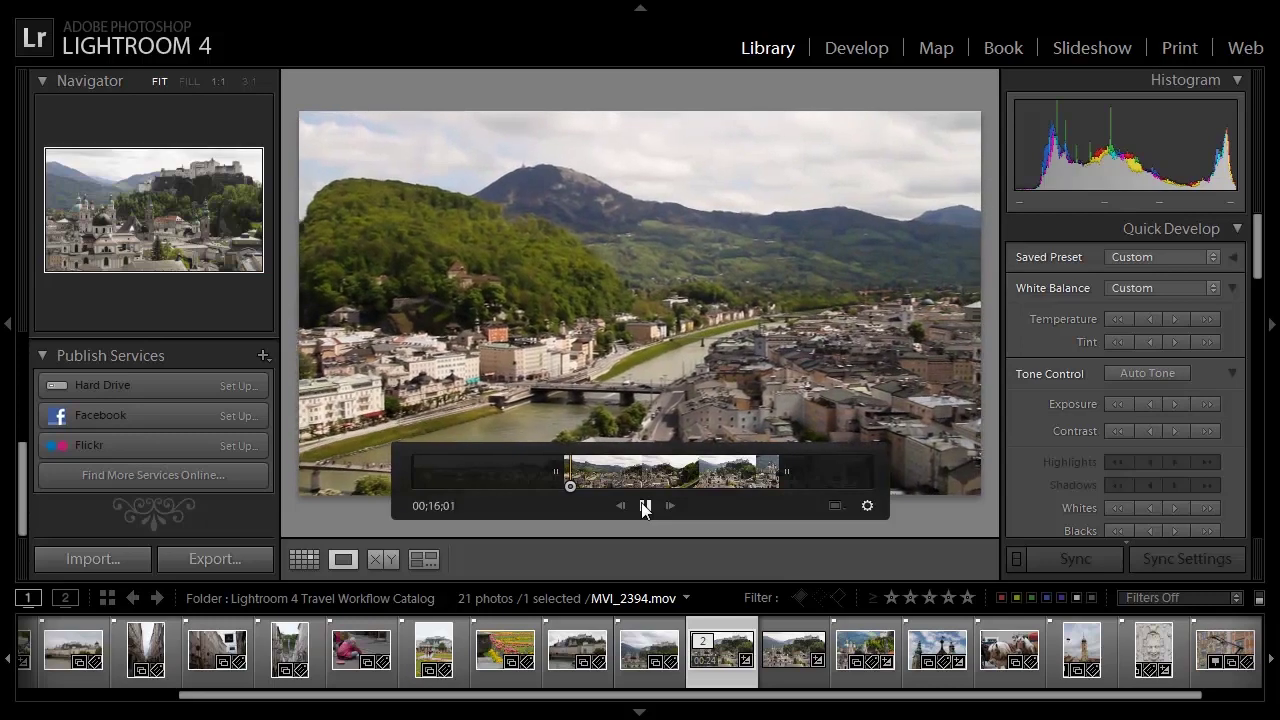